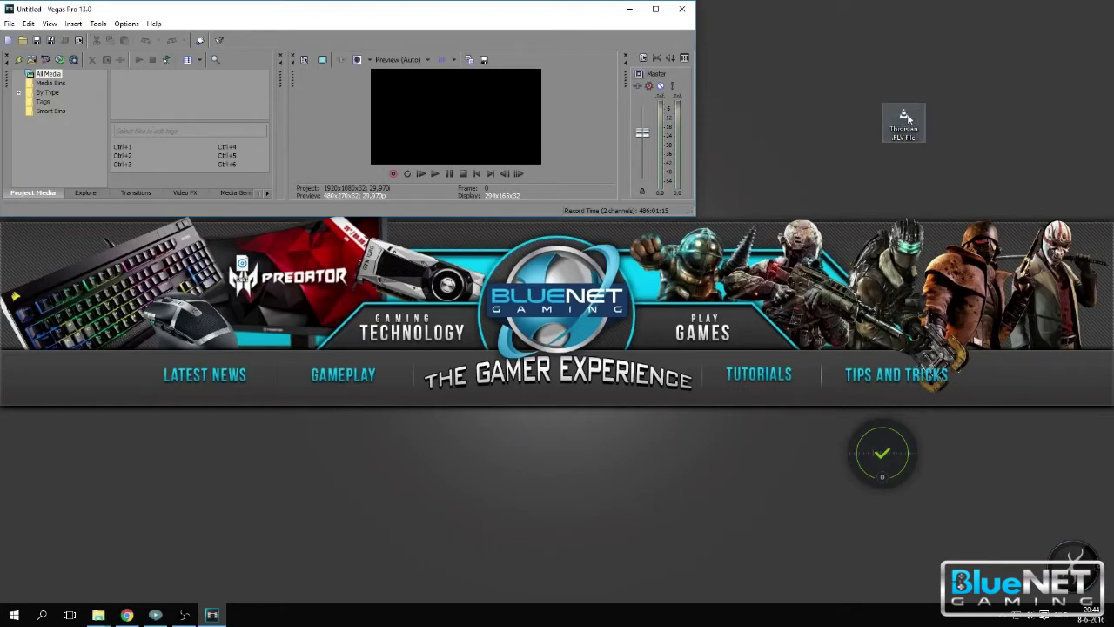
Try twice to import the FLV recording into Vegas Pro's Project Media, then dismiss the could-not-open error.
drag(905, 120, 152, 84)
drag(903, 120, 453, 122)
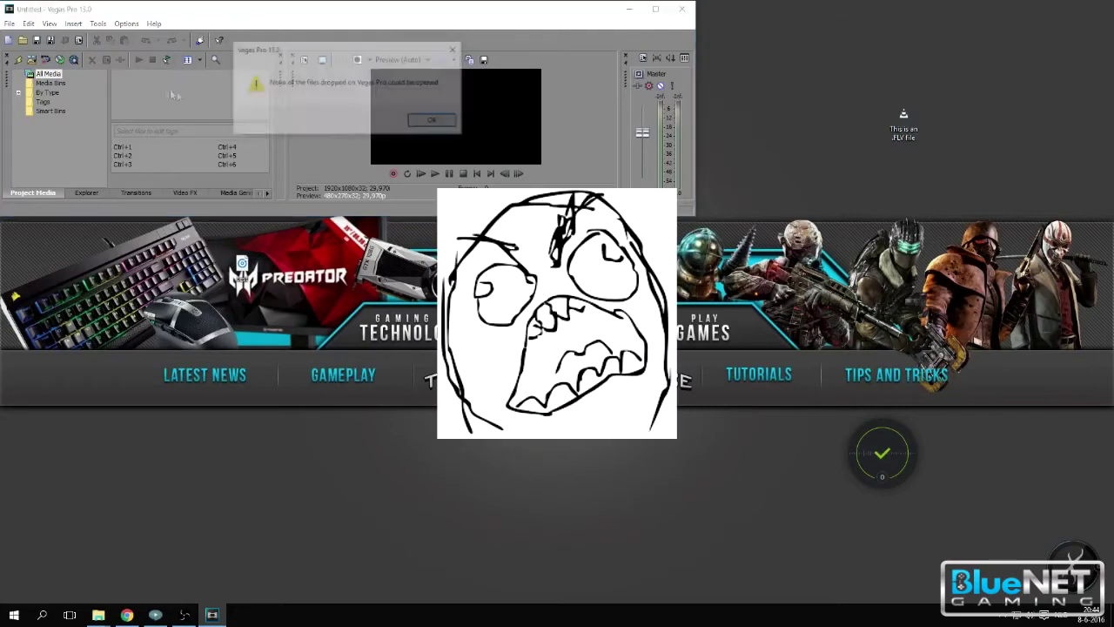
click(437, 120)
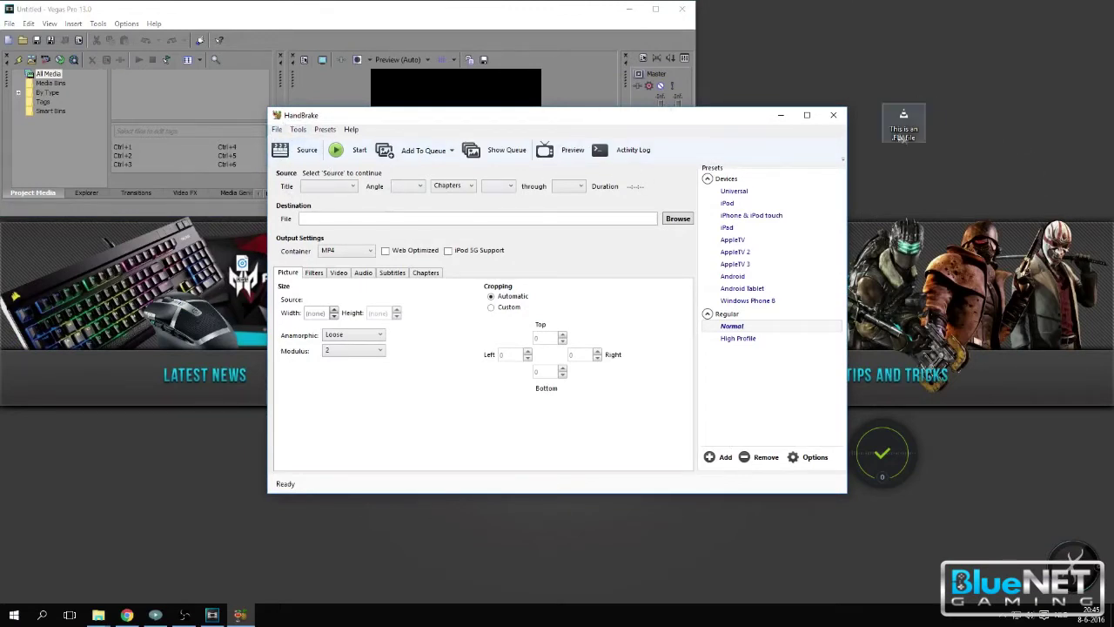
Open HandBrake's source selection to choose a video to convert.
click(301, 153)
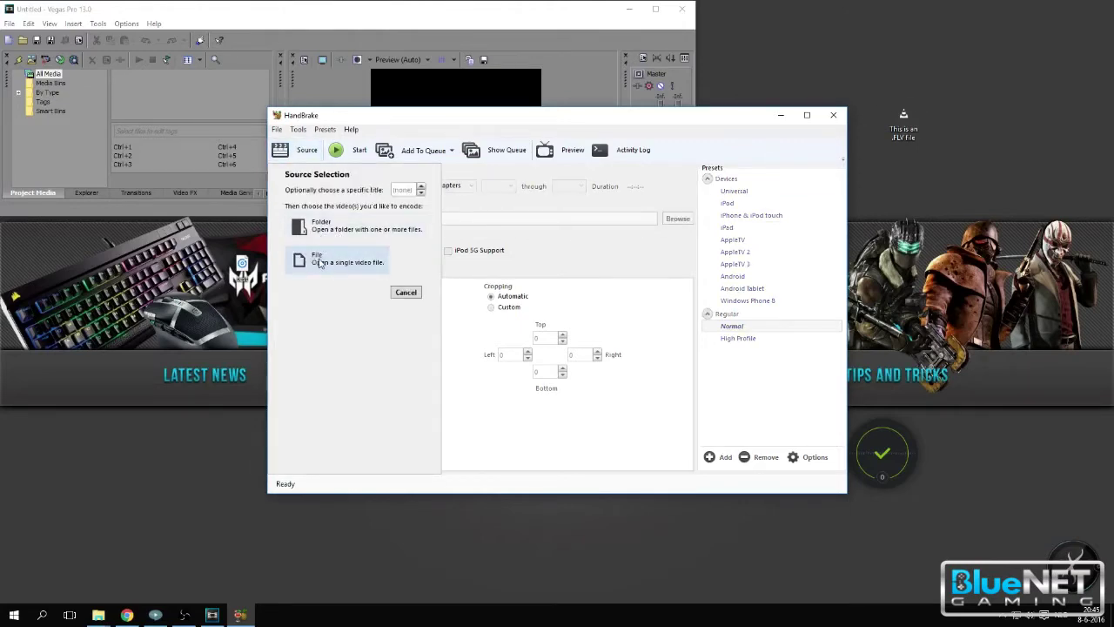
Load the desktop FLV as source and set the output to 'This is an .FLV file.mp4'.
click(319, 263)
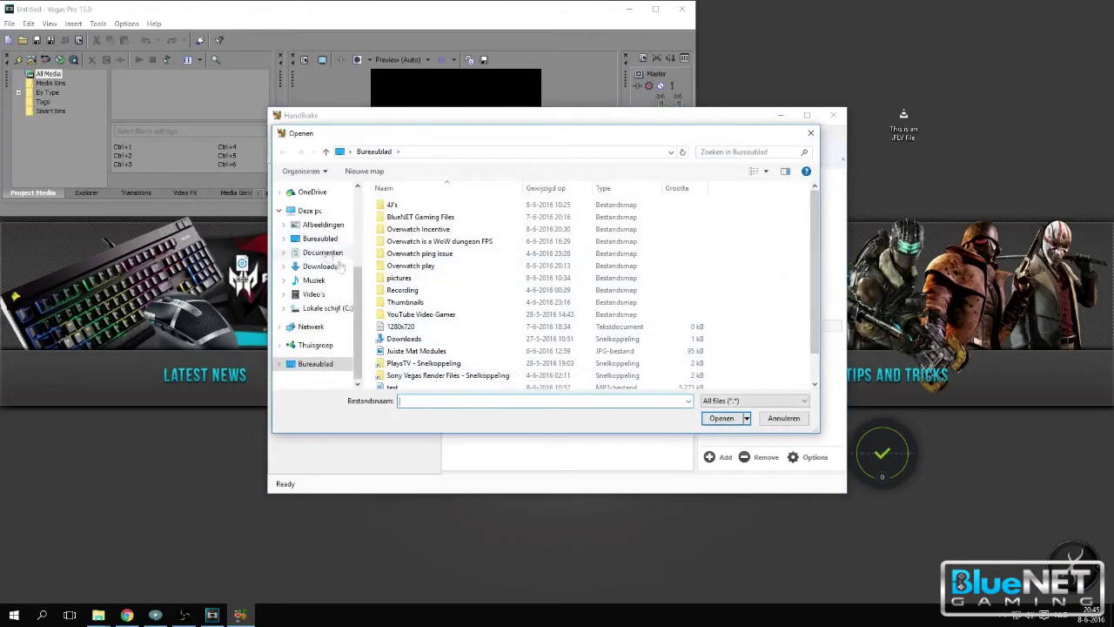
scroll(392, 330, down, 2)
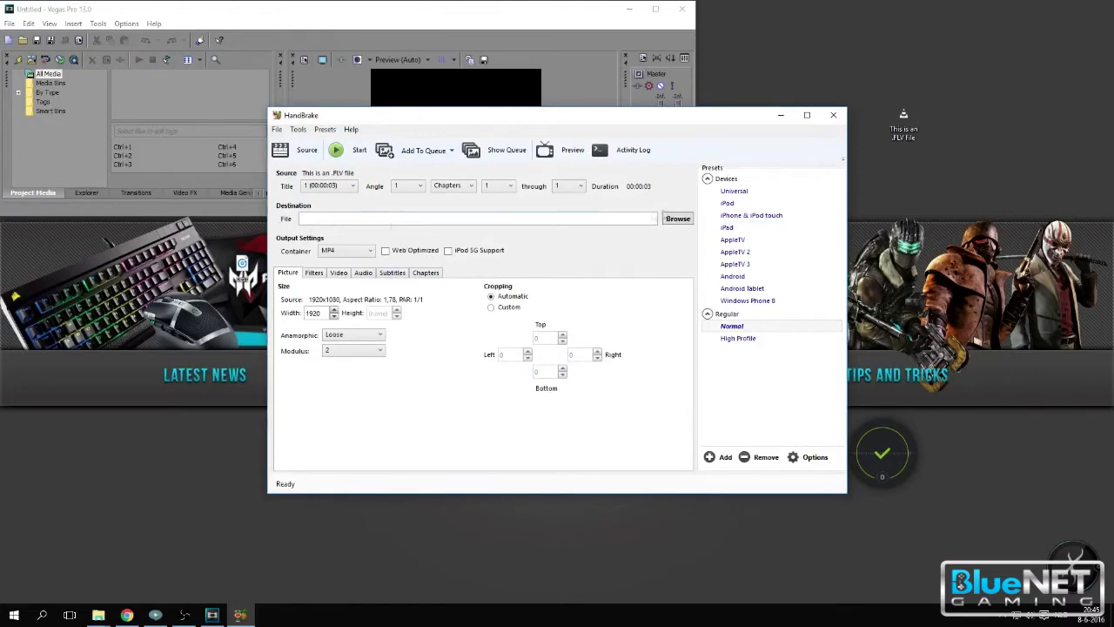
click(678, 219)
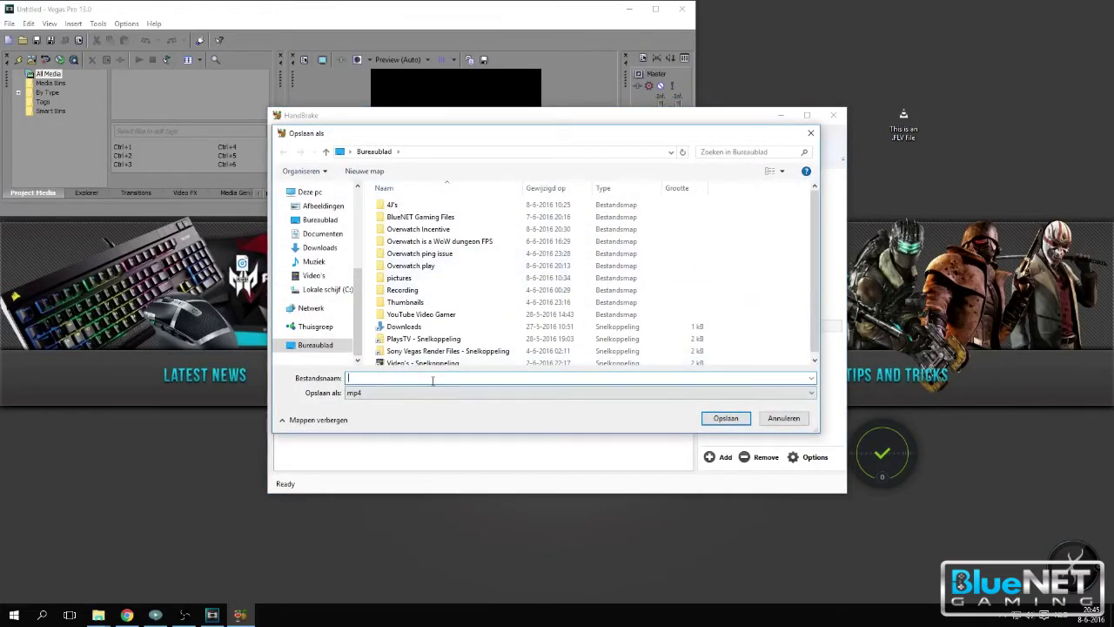
text(This)
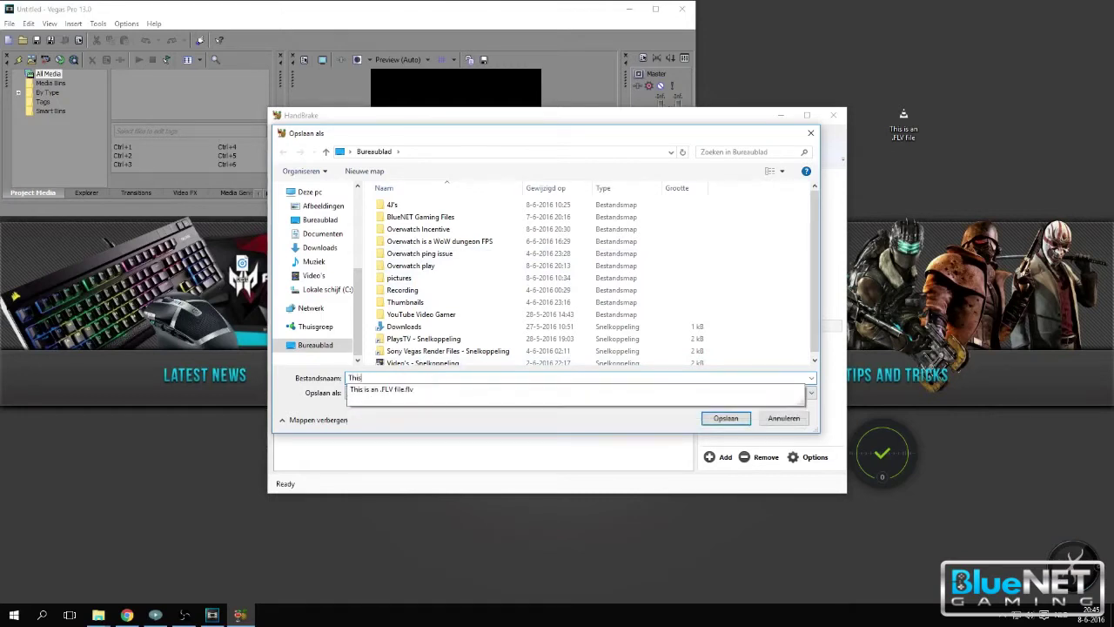
click(433, 389)
key(BackSpace)
key(BackSpace)
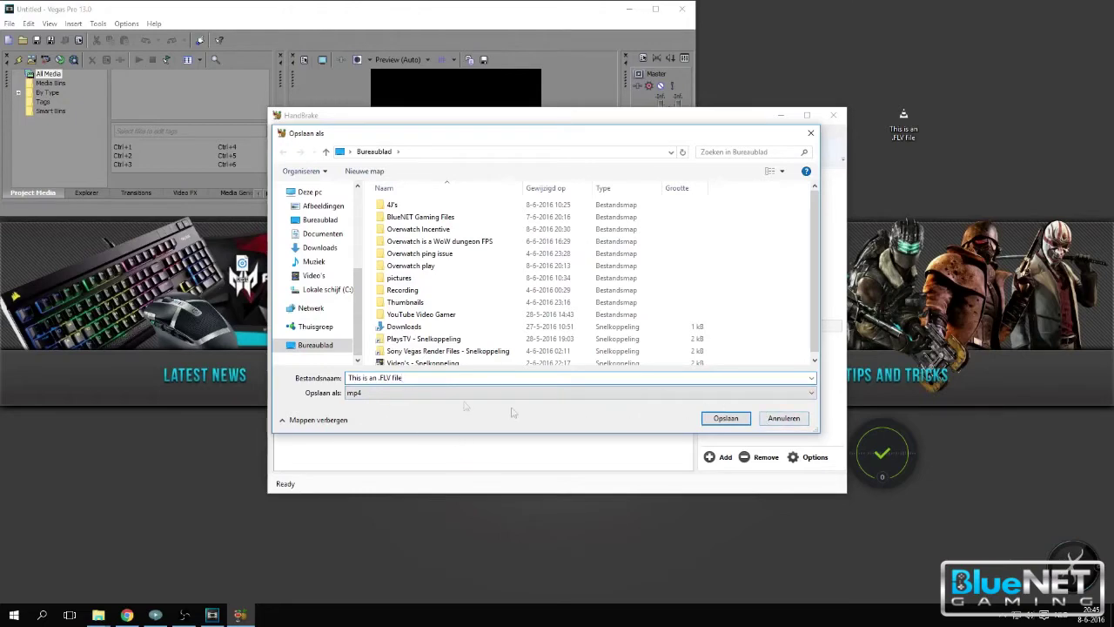
click(725, 419)
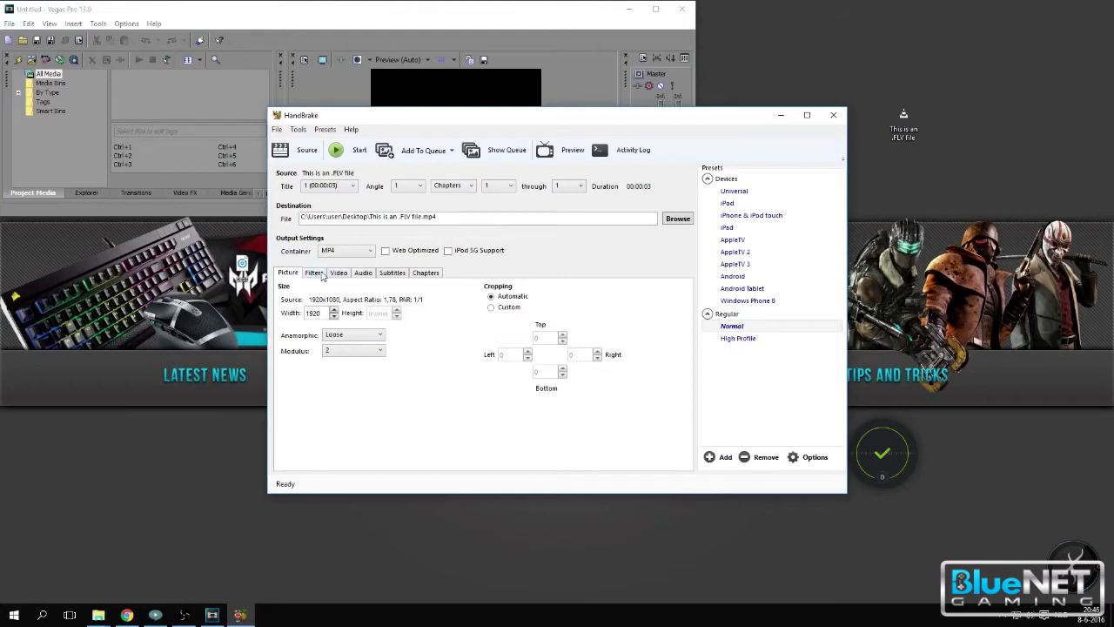
click(317, 272)
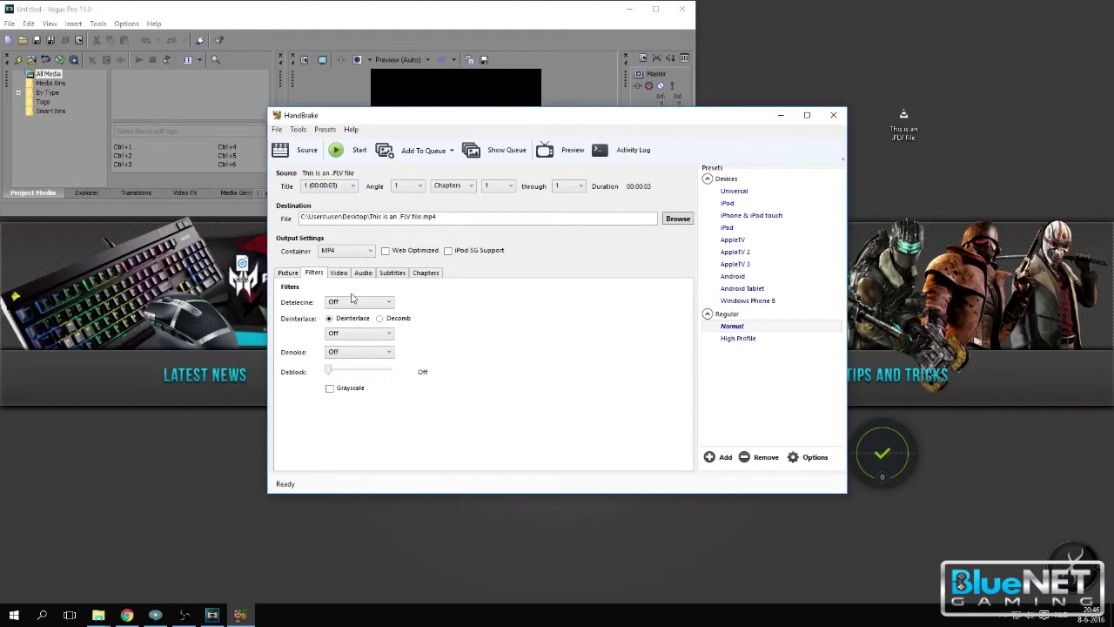
click(339, 273)
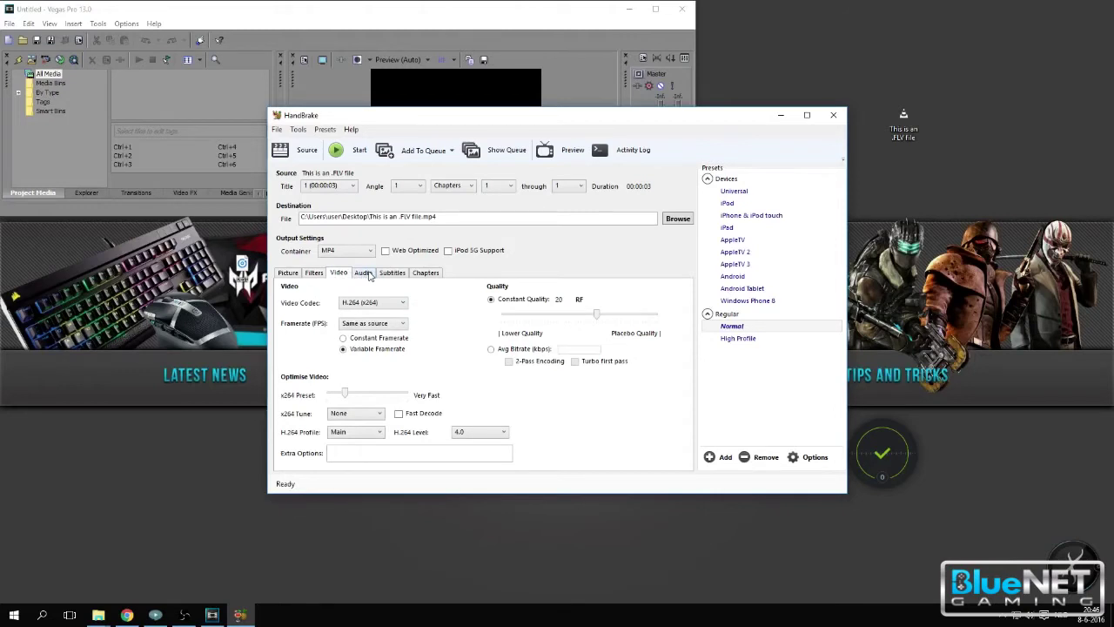
click(367, 274)
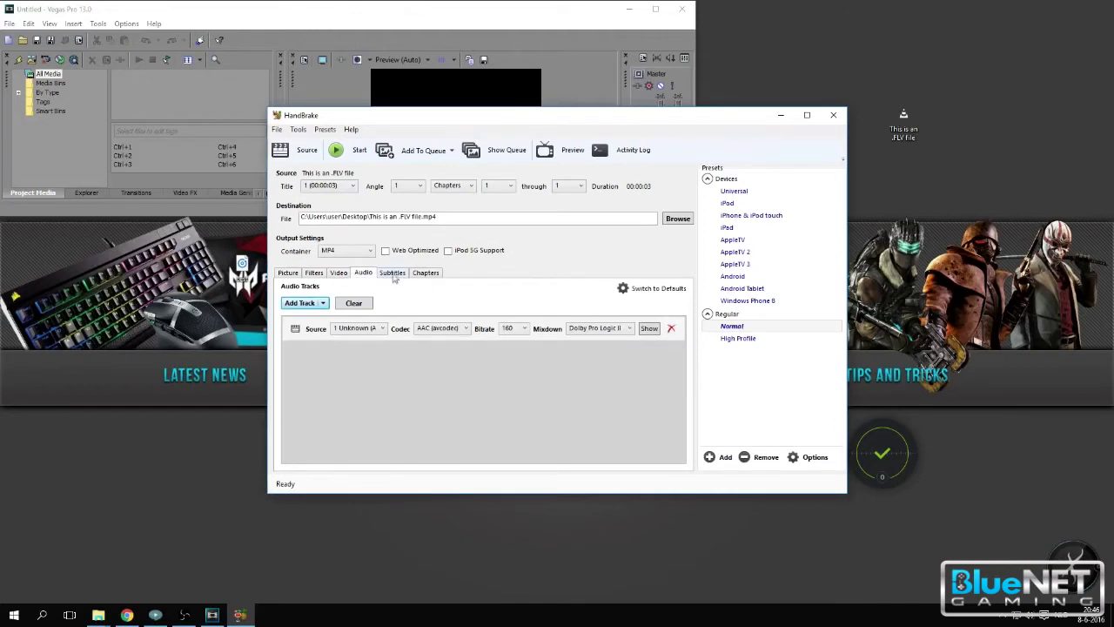
click(393, 275)
click(425, 273)
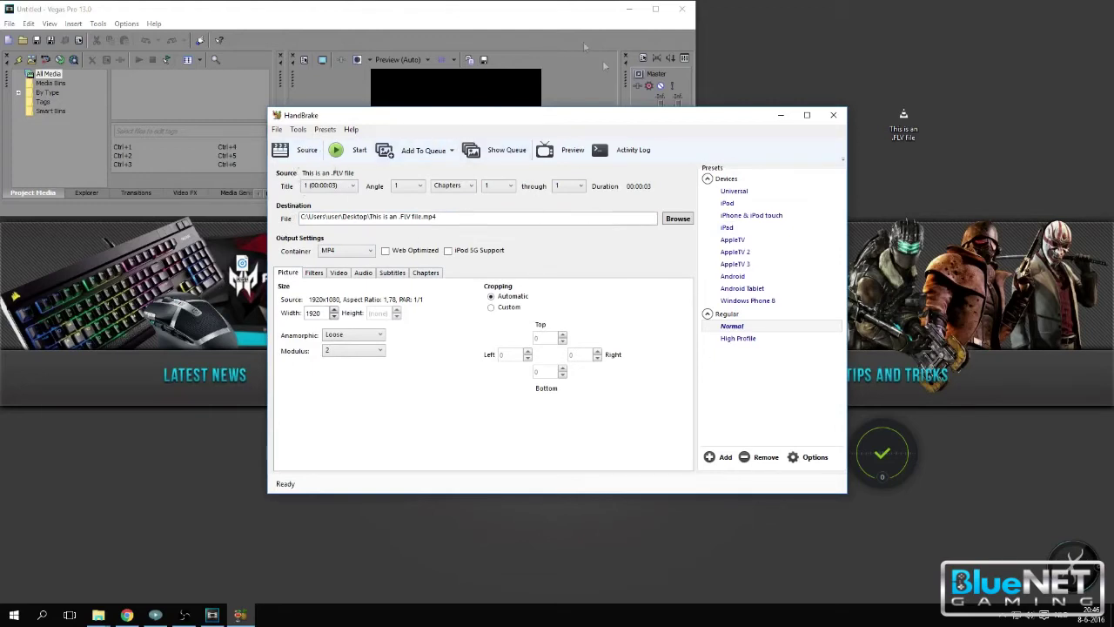
Convert the FLV to MP4, place the new file beside the original, and close HandBrake.
click(337, 151)
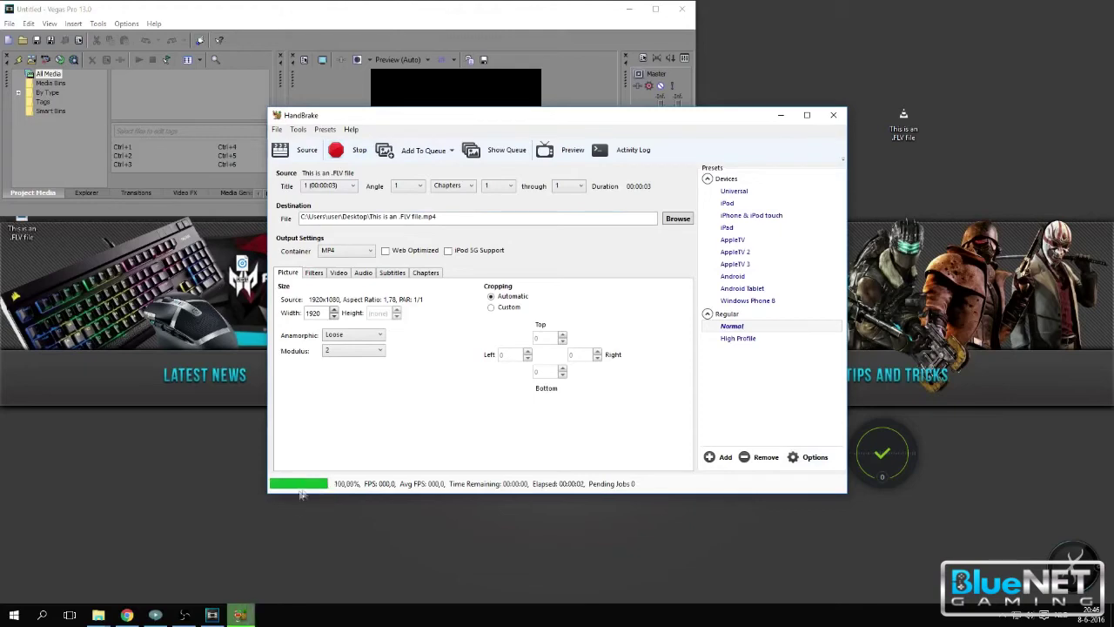
drag(24, 228, 947, 126)
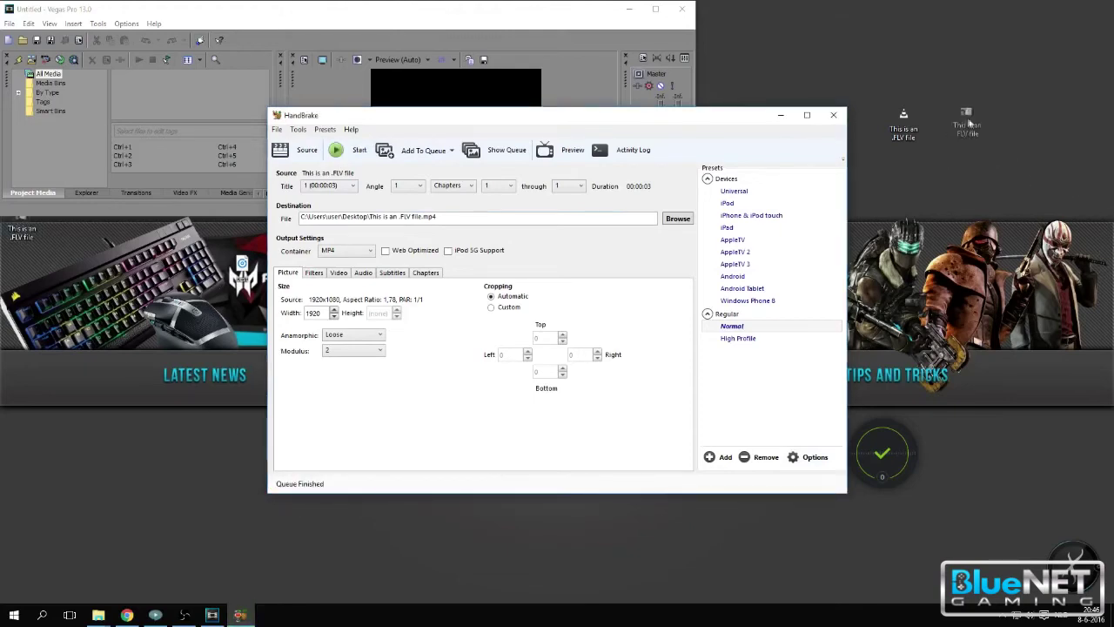
click(833, 117)
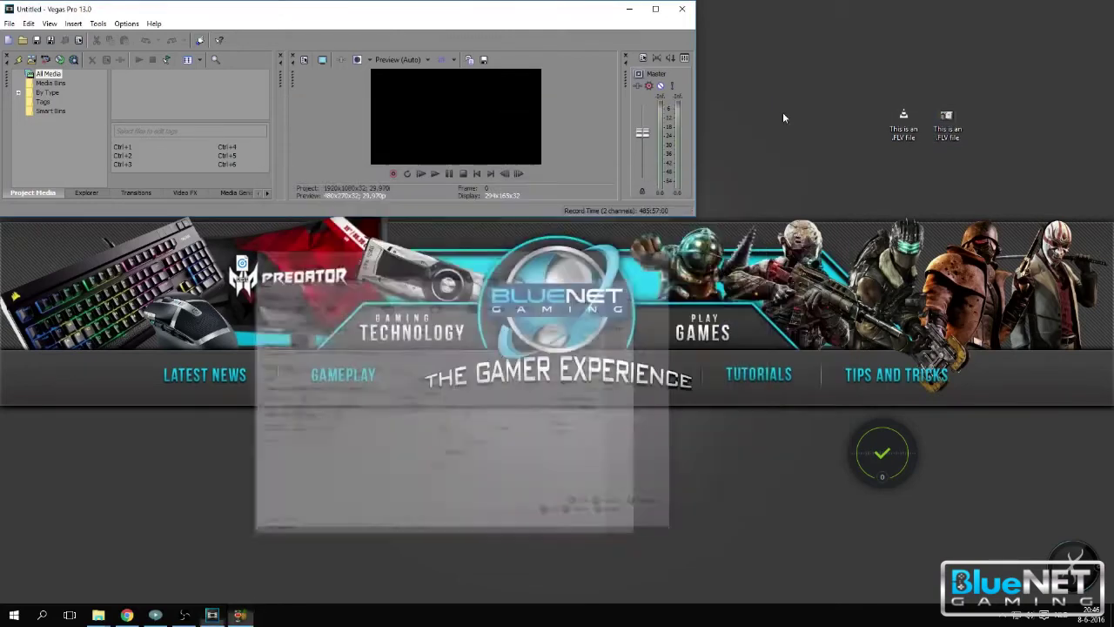
Check the new MP4's file properties, then drag it into Vegas Pro's Project Media.
right_click(935, 114)
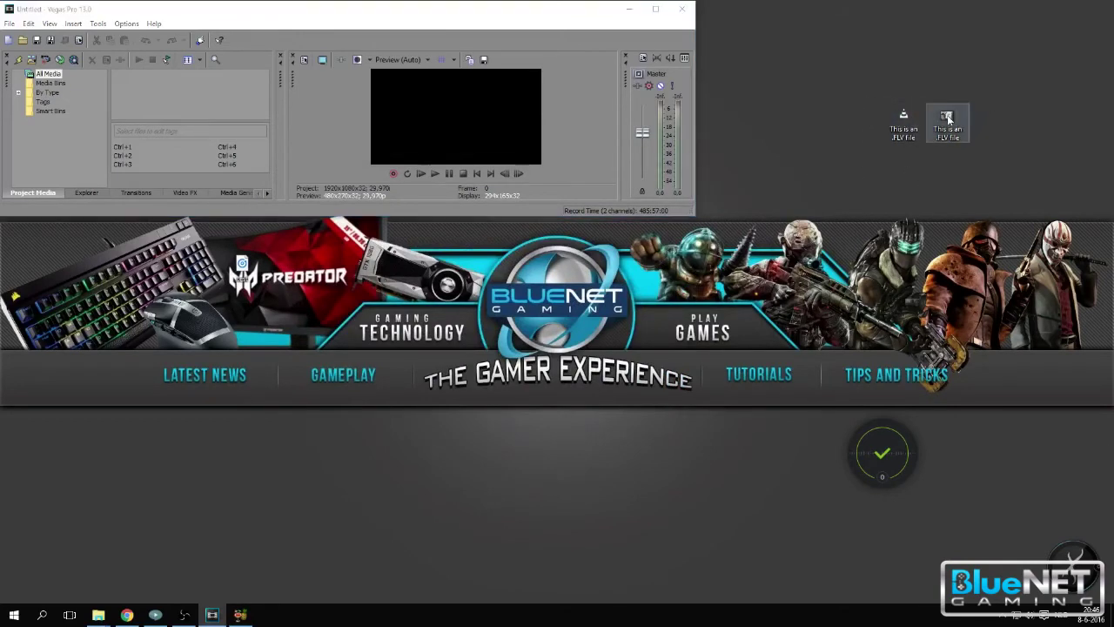
click(970, 349)
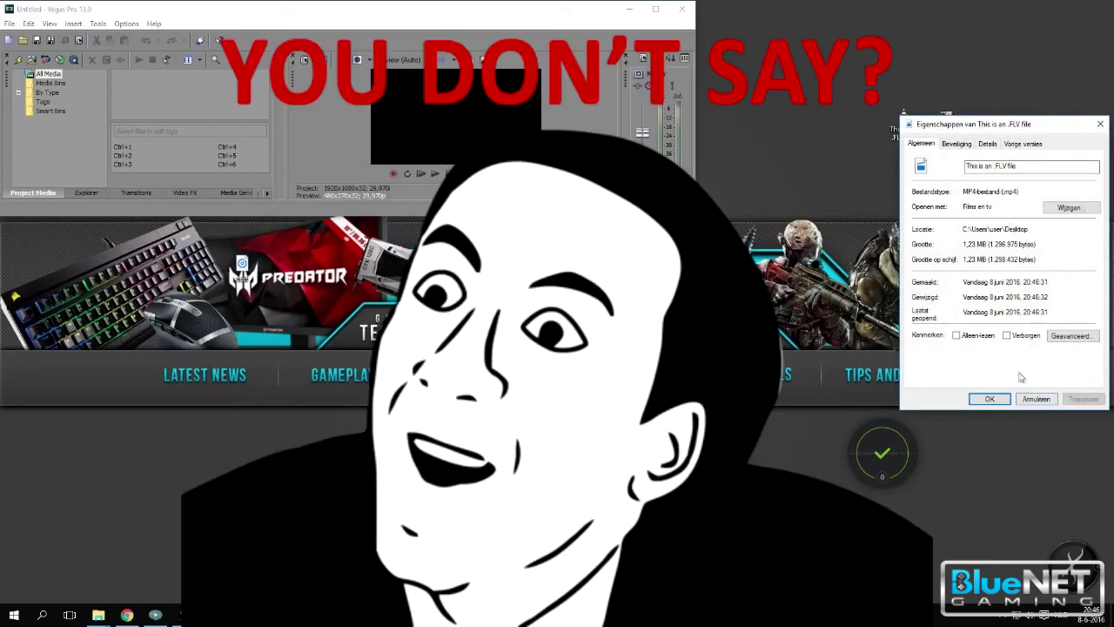
click(1036, 398)
right_click(947, 122)
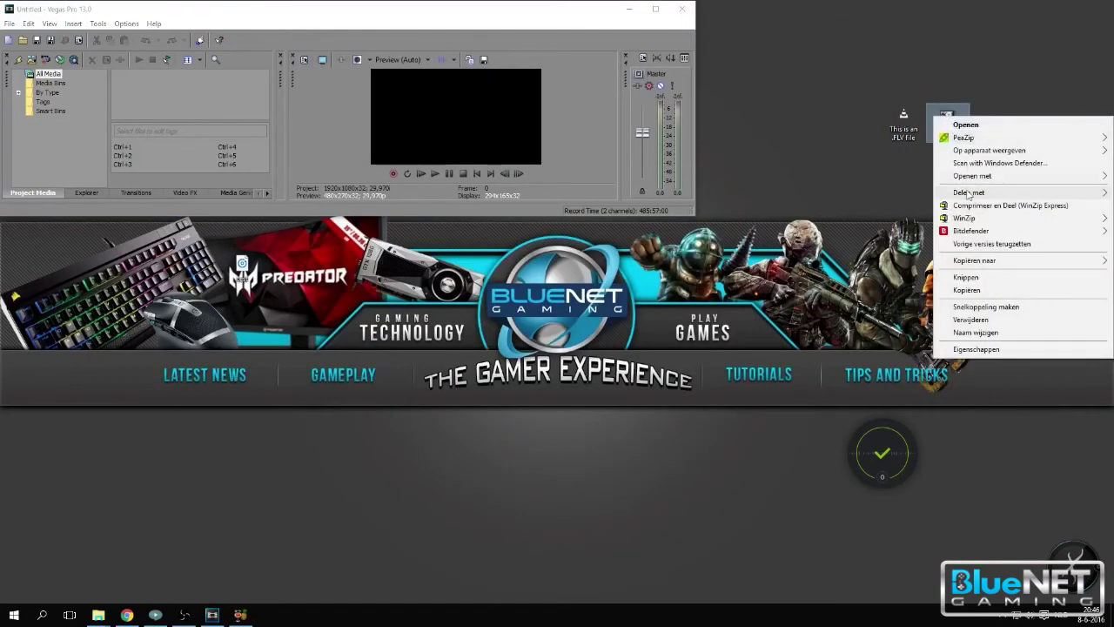
click(949, 119)
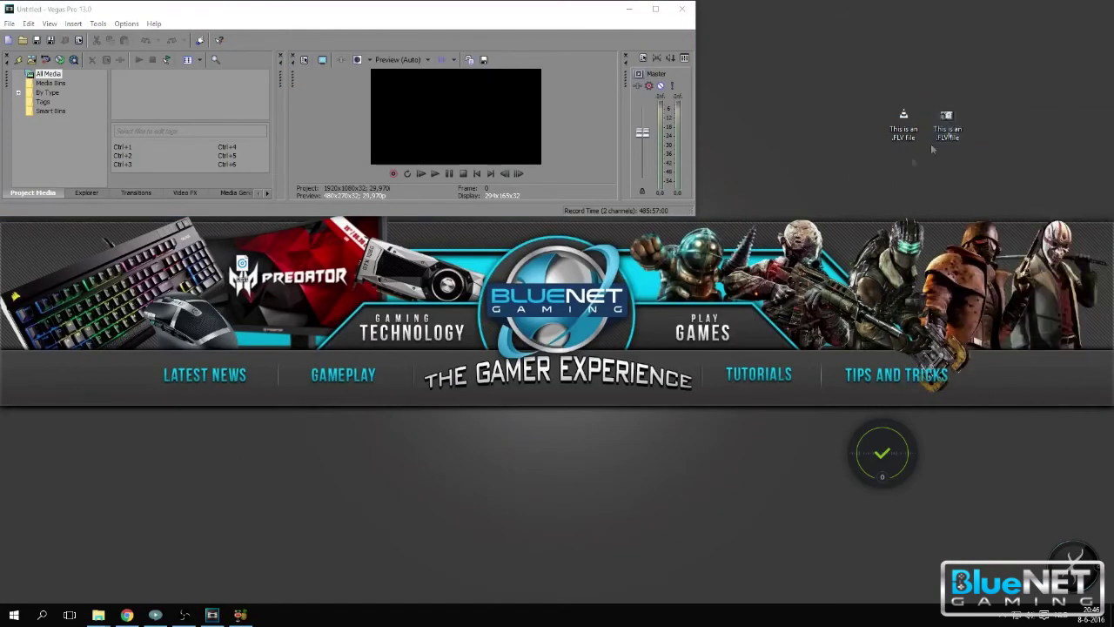
mouse_move(949, 118)
mouse_down()
mouse_move(174, 99)
mouse_move(162, 87)
mouse_up()
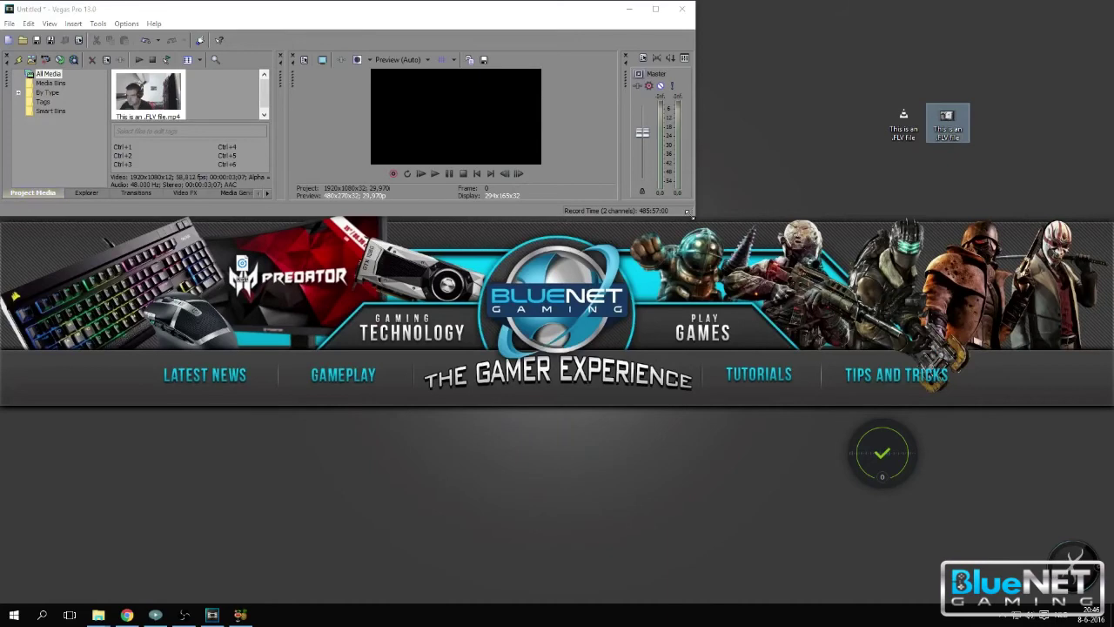
Enlarge the Vegas window, place the MP4 at the timeline start, and match project settings.
drag(694, 215, 878, 475)
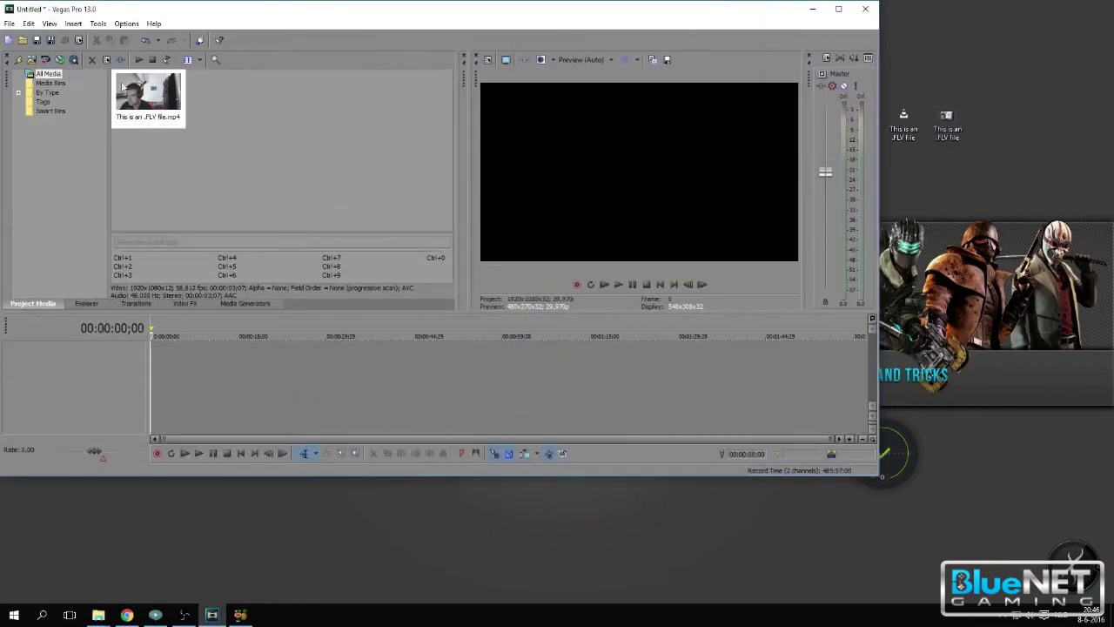
drag(148, 95, 292, 420)
drag(159, 357, 160, 358)
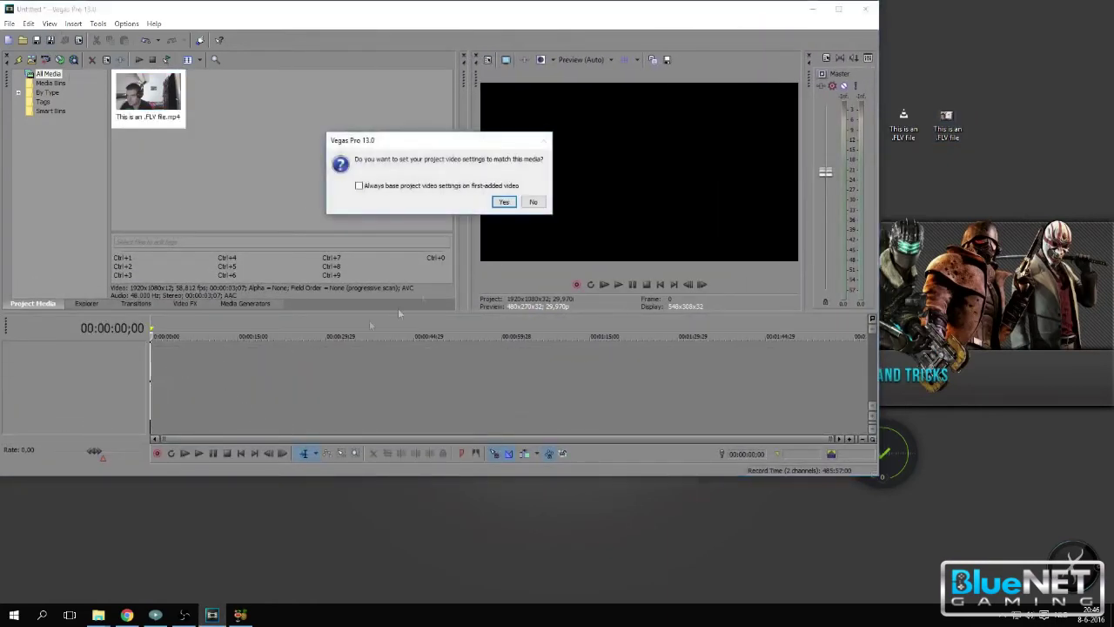
click(504, 204)
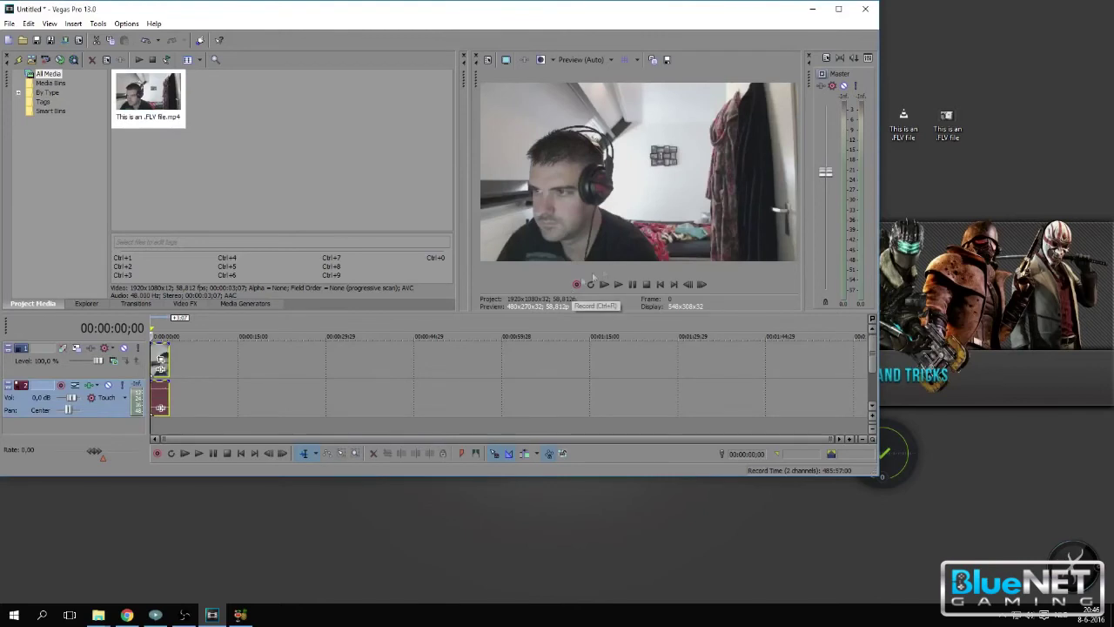